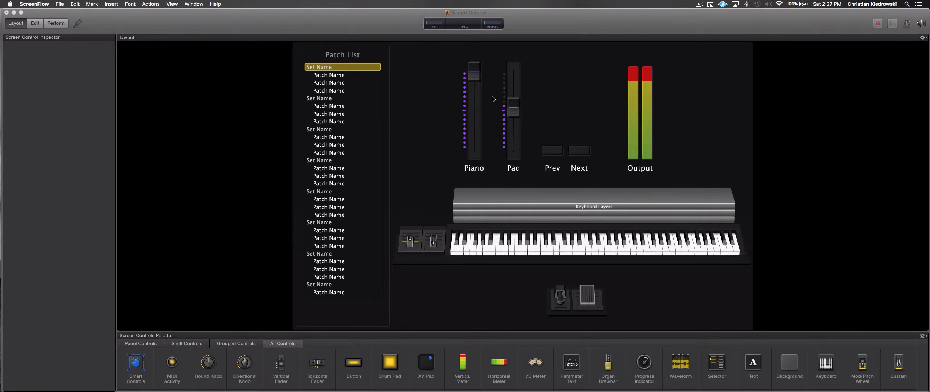
- Assign the on-screen keyboard to the connected MPK261 hardware keyboard using MIDI learn
left_click(497, 244)
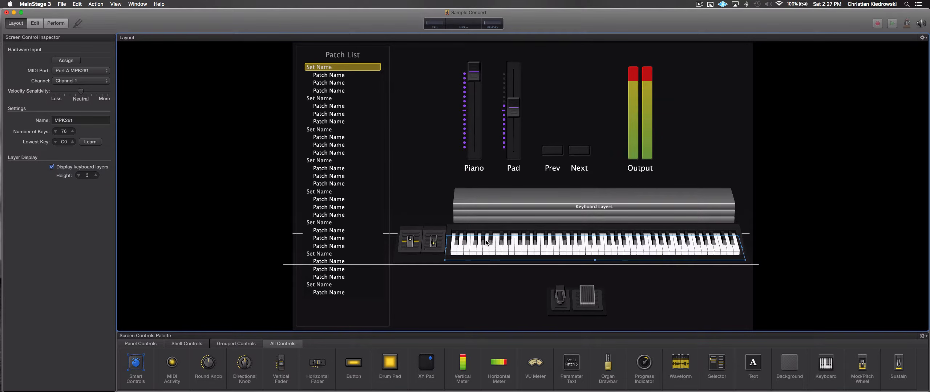
left_click(57, 63)
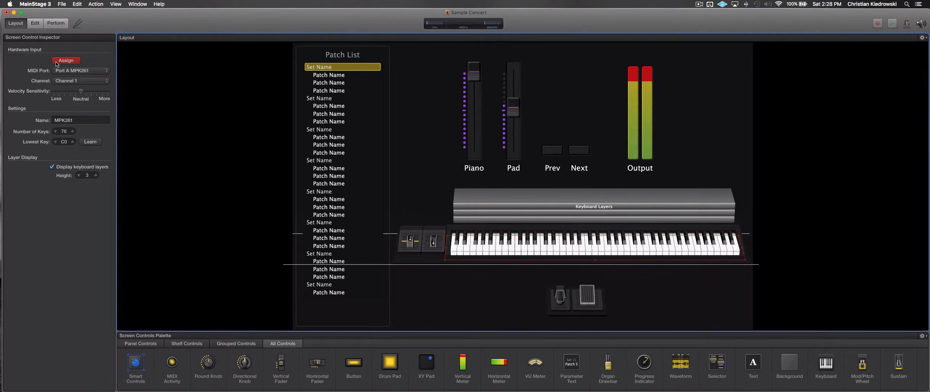
left_click(76, 62)
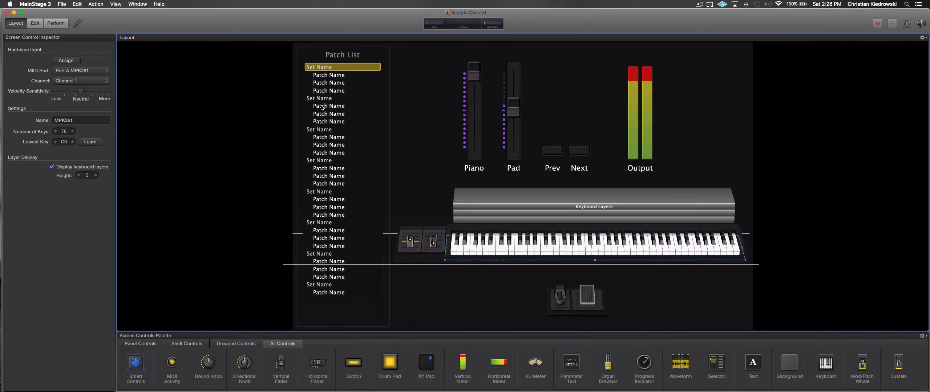
- Assign the on-screen Piano and Pad faders to their hardware faders using MIDI learn
left_click(469, 80)
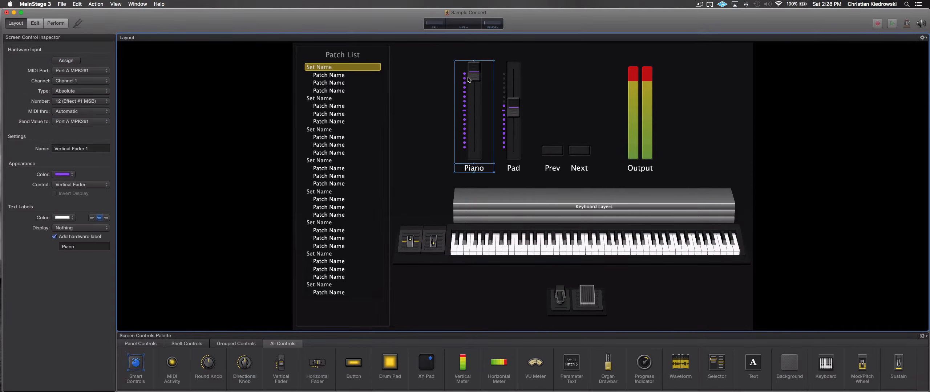
left_click(70, 62)
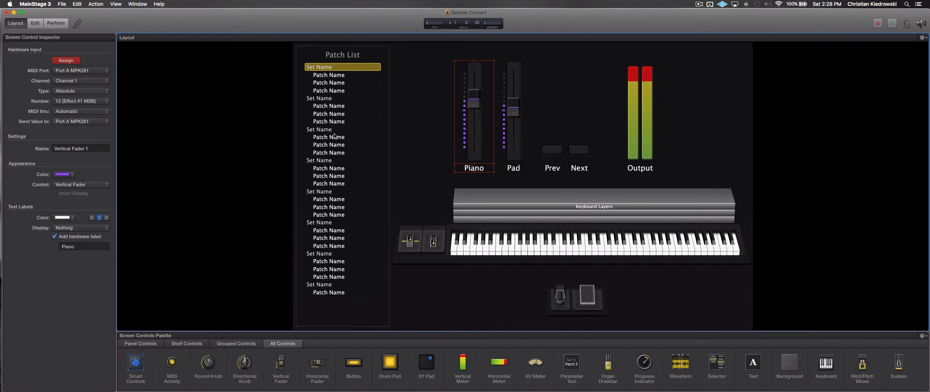
left_click(512, 108)
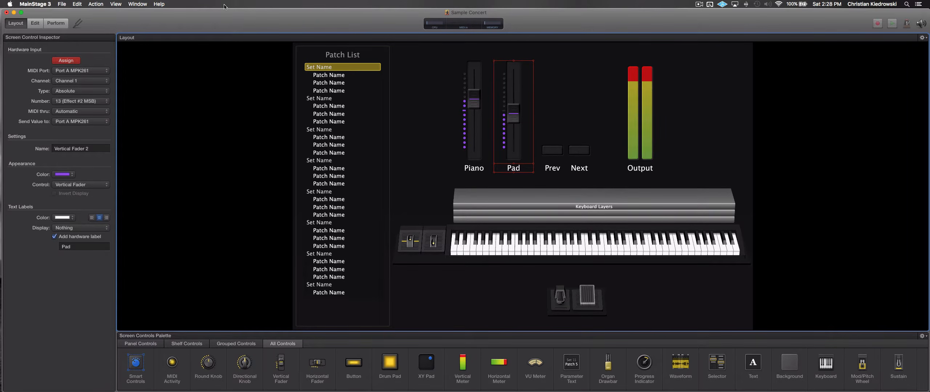
left_click(66, 62)
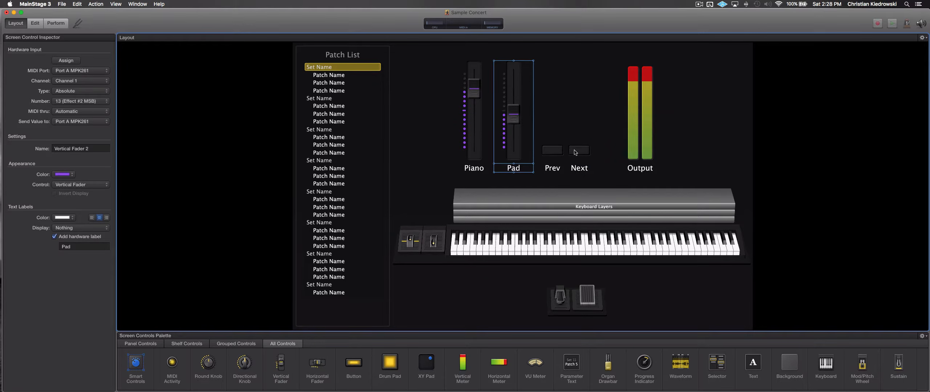
- Assign the Next and Prev buttons to their hardware buttons using MIDI learn
left_click(578, 151)
left_click(65, 61)
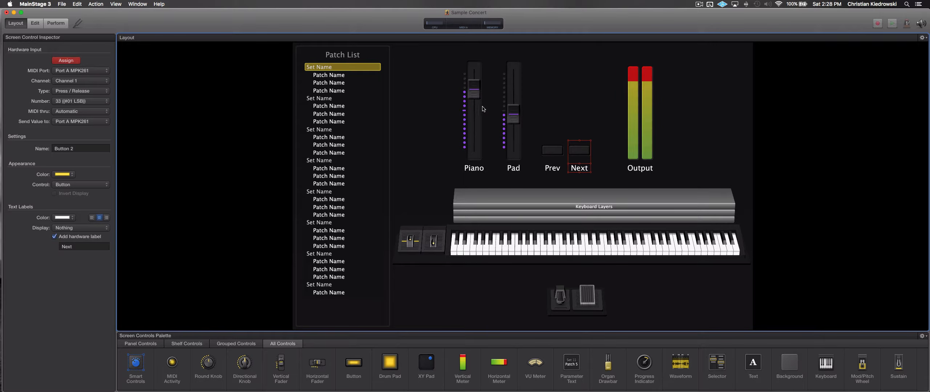
left_click(482, 108)
left_click(528, 129)
left_click(556, 154)
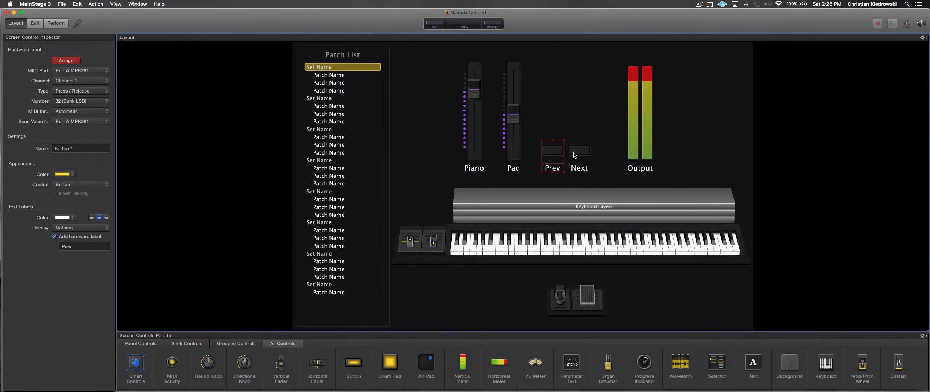
left_click(579, 150)
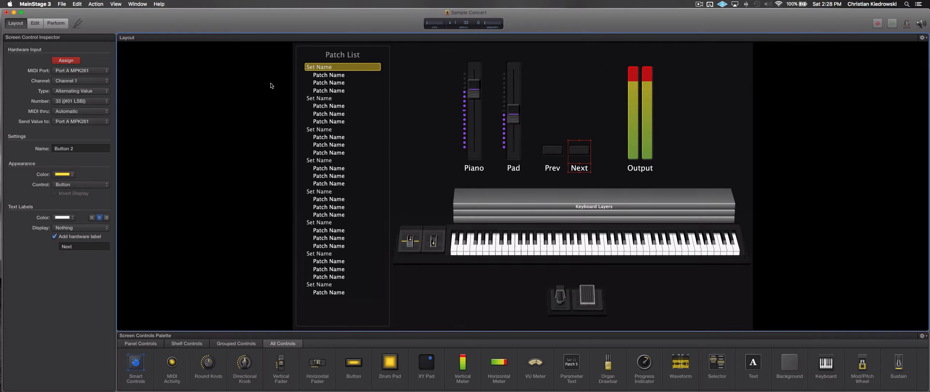
- Set the Next button's hardware input type to Press / Release
left_click(84, 93)
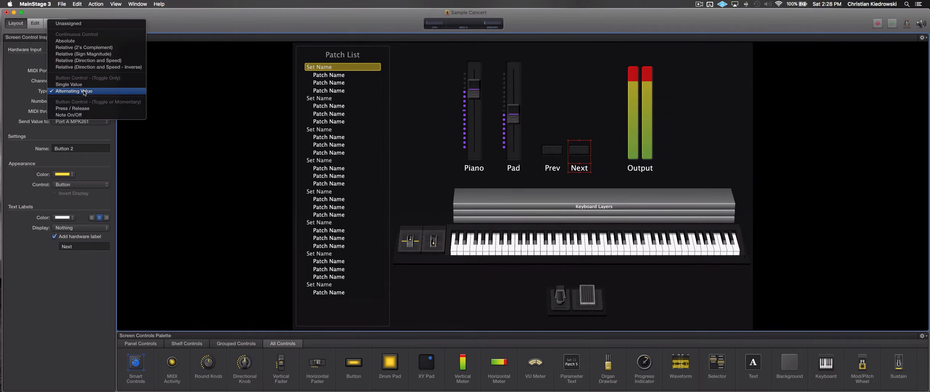
left_click(83, 109)
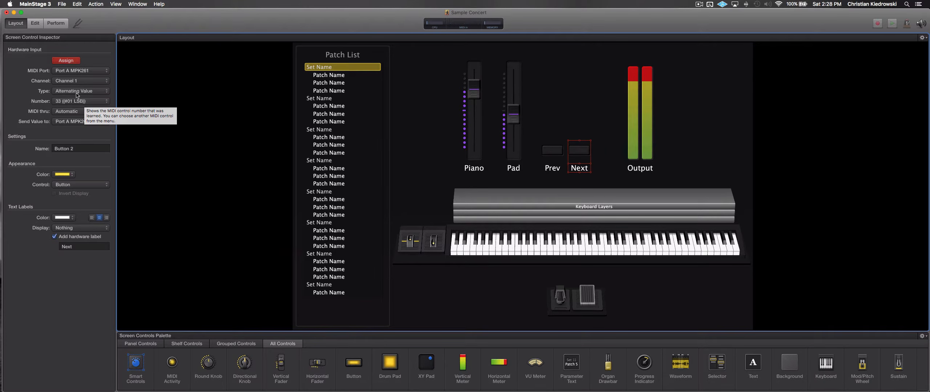
left_click(76, 92)
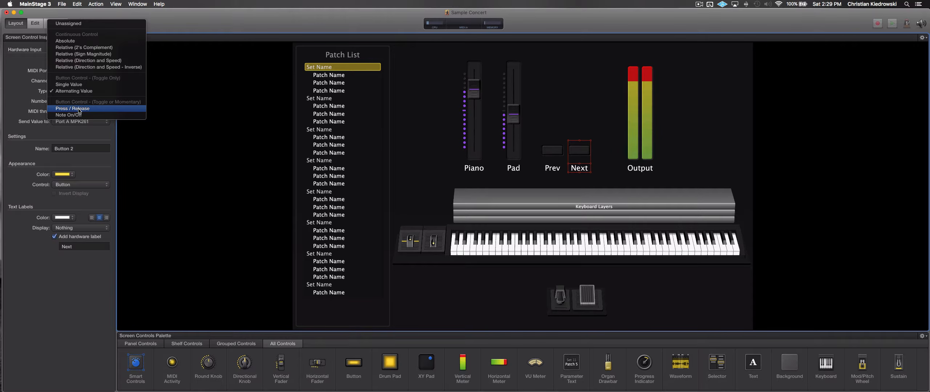
left_click(79, 109)
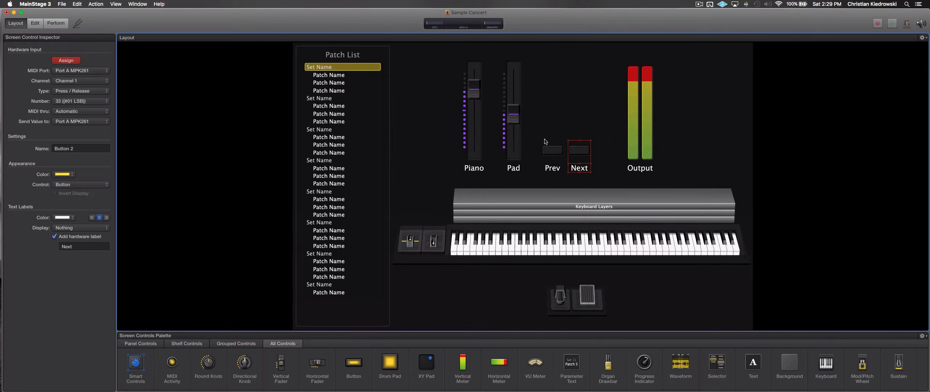
- End MIDI learning and set the Prev button's hardware input type to Press / Release
left_click(552, 151)
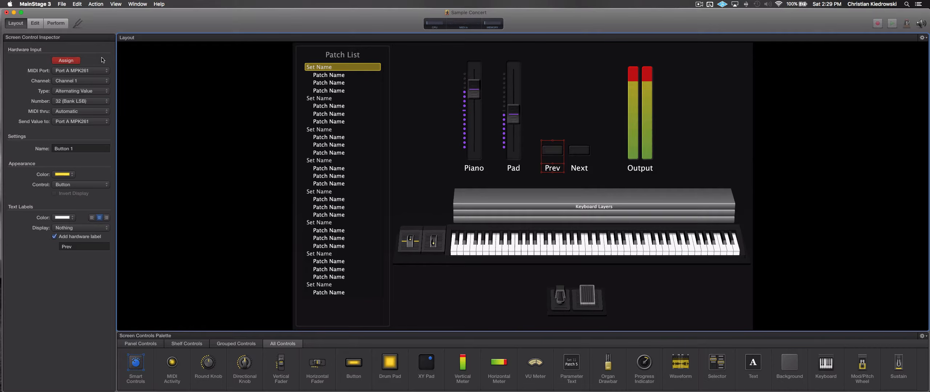
left_click(76, 61)
left_click(92, 87)
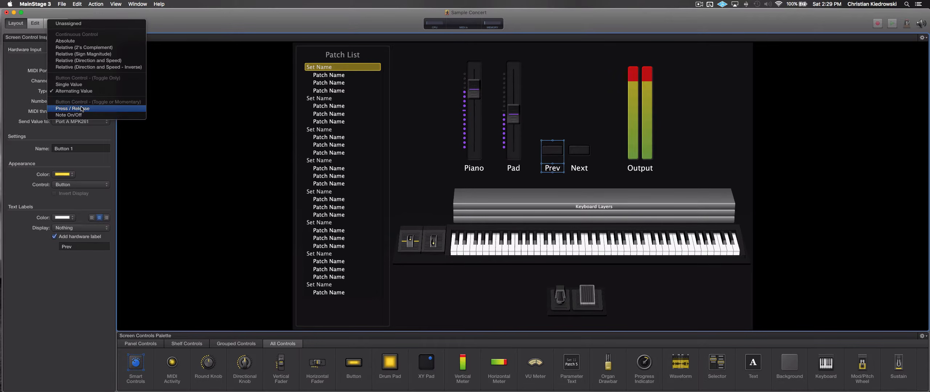
left_click(83, 109)
- Check the hardware input type chosen for the Next button
left_click(586, 153)
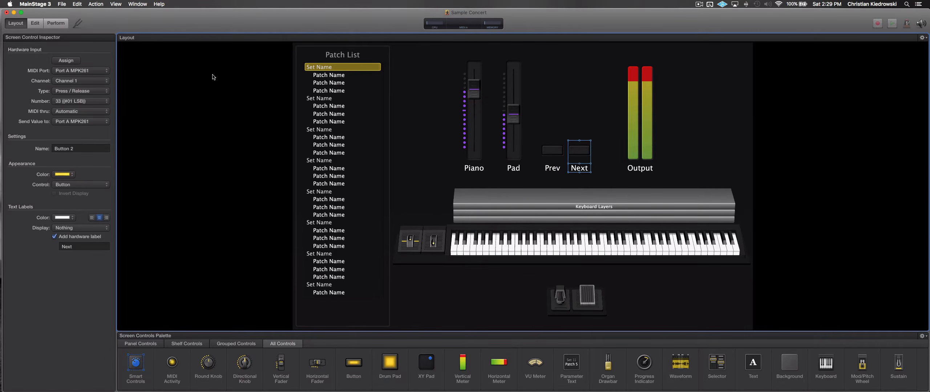
left_click(76, 92)
left_click(74, 98)
left_click(74, 91)
left_click(74, 89)
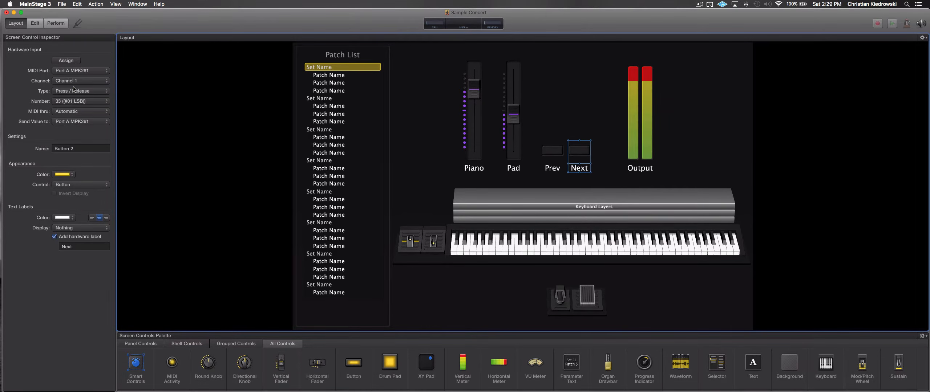
- Switch to the Edit mode workspace and map the Next button to the Next Patch action at concert level
left_click(35, 23)
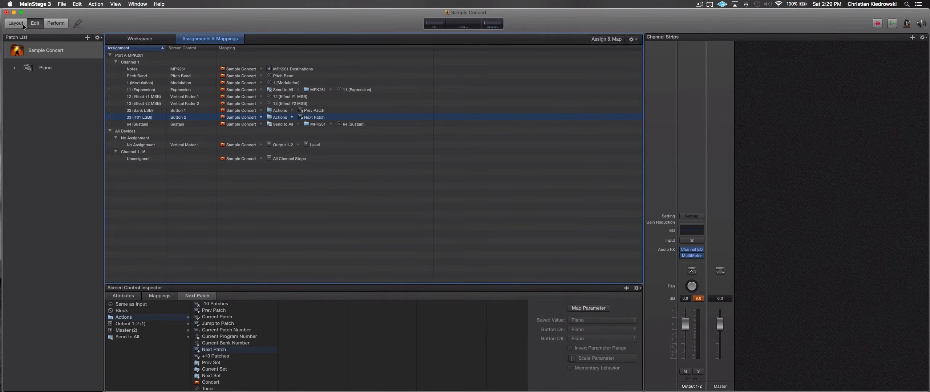
left_click(137, 40)
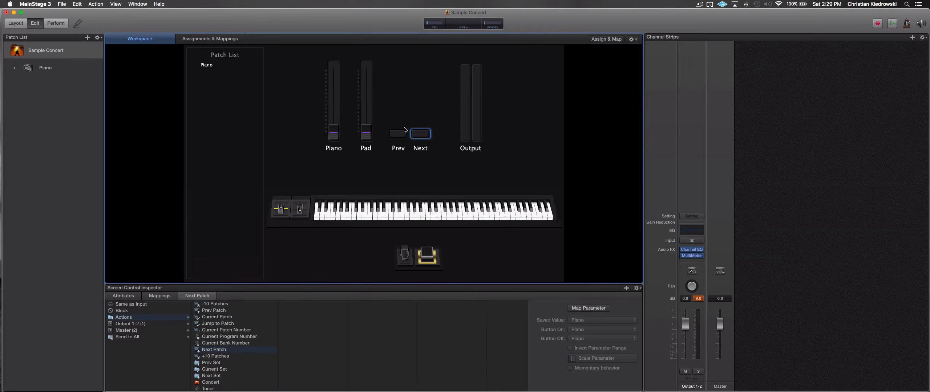
left_click(391, 101)
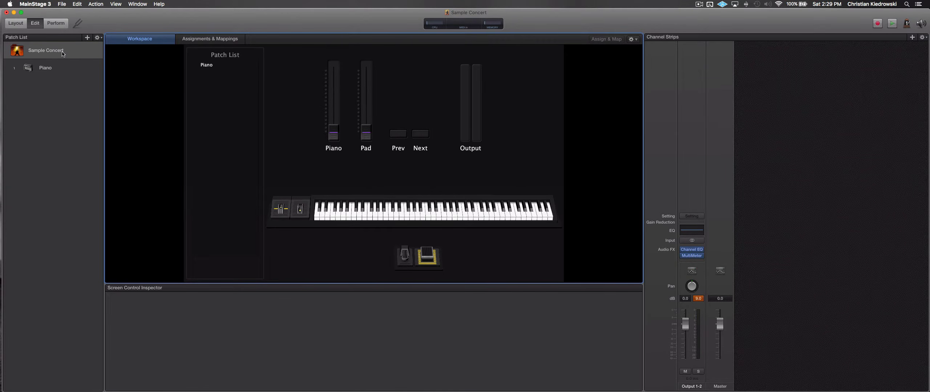
left_click(420, 137)
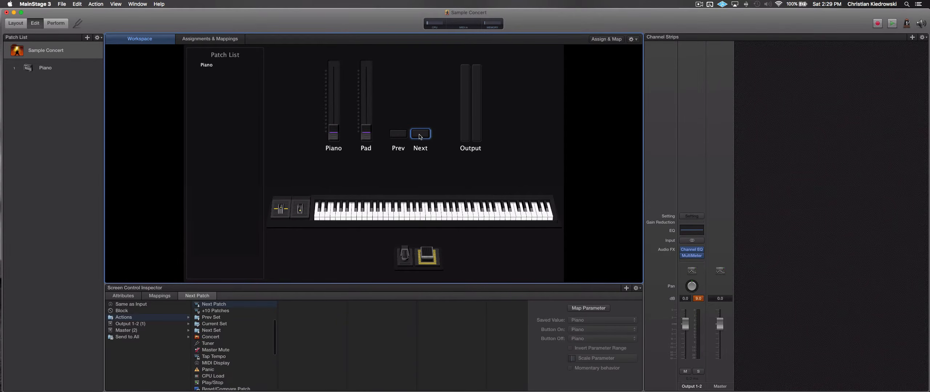
scroll(245, 333, "up", 3)
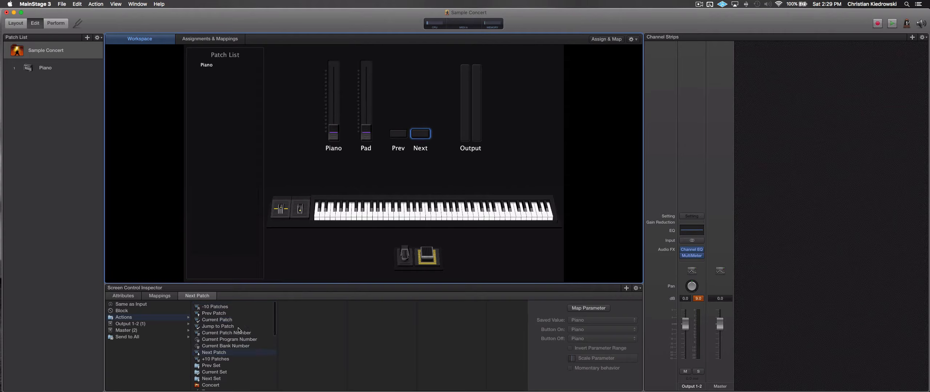
left_click(134, 318)
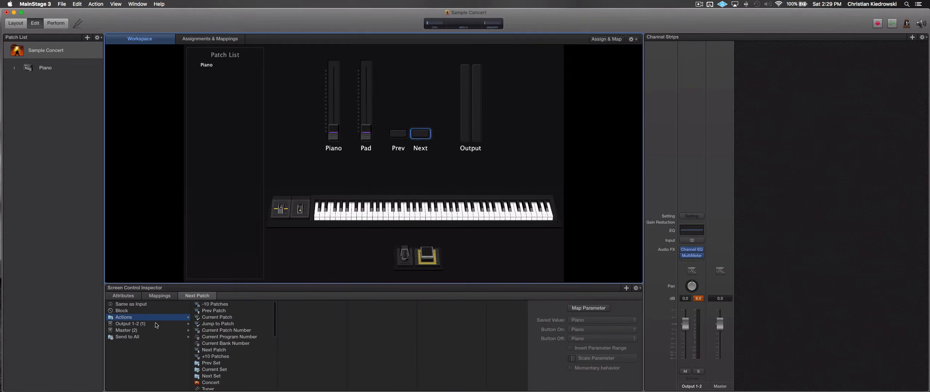
left_click(210, 350)
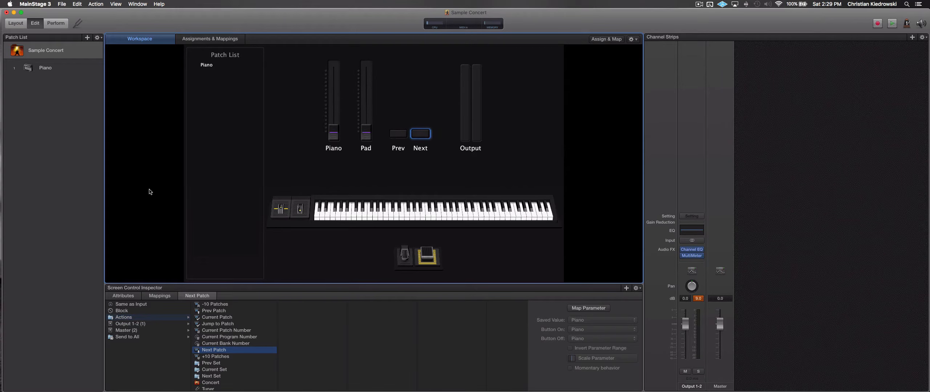
- Duplicate the Piano patch and name the copy Piano 2
left_click_drag(49, 66, 47, 83)
double_click(50, 86)
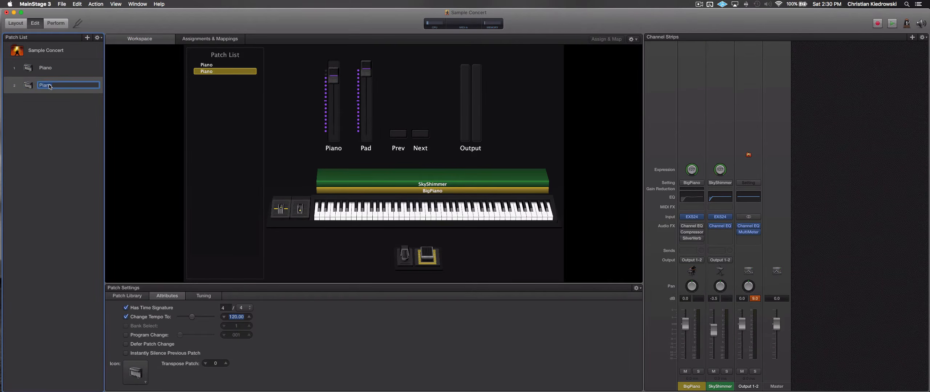
key("Return")
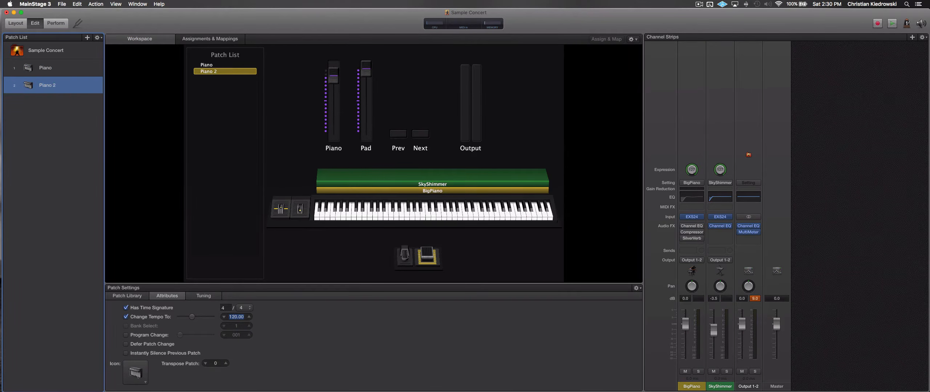
- Map the Prev button to the Prev Patch action at the Sample Concert level
left_click(53, 55)
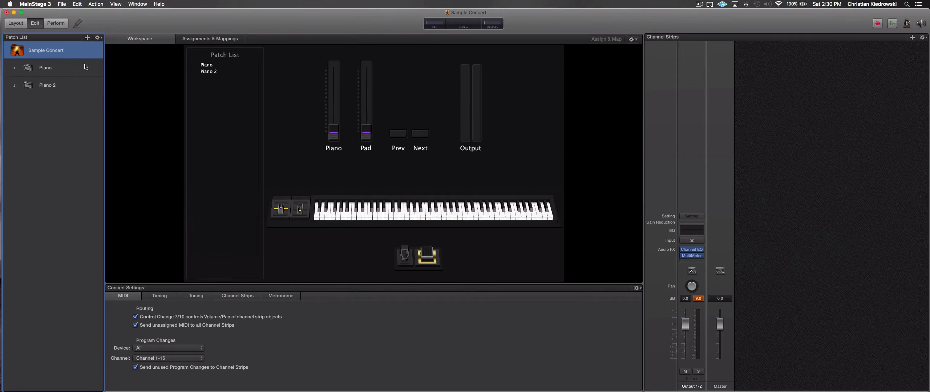
left_click(399, 135)
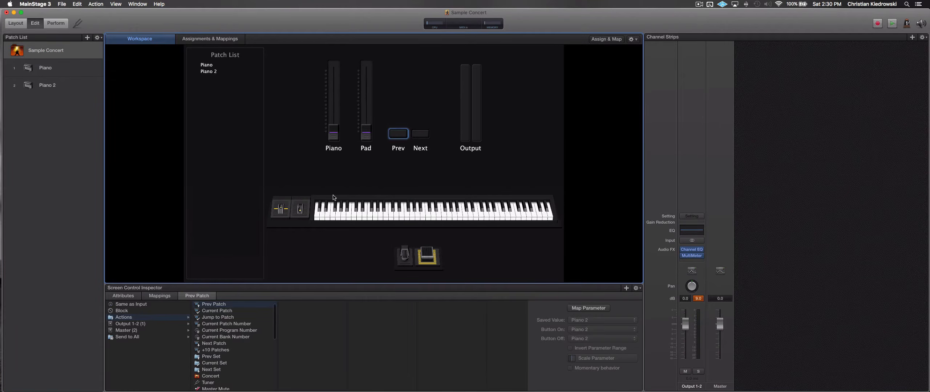
left_click(158, 317)
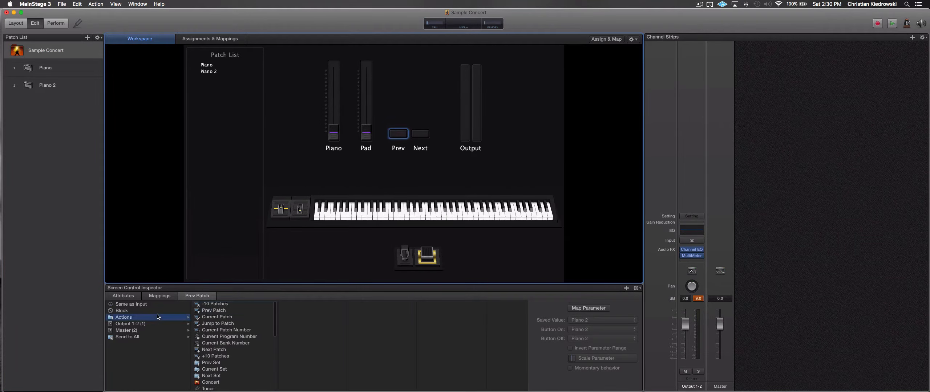
left_click(214, 311)
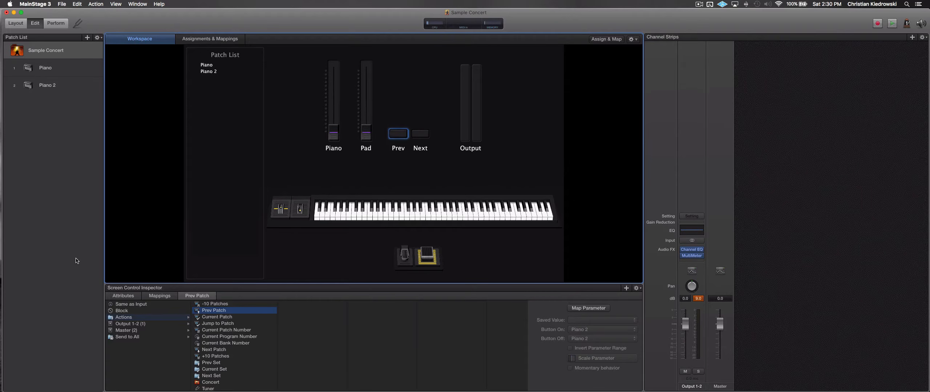
- Map the Output meter to the Level parameter of Output 1-2, and view the mapping parameters available for Master
left_click(476, 123)
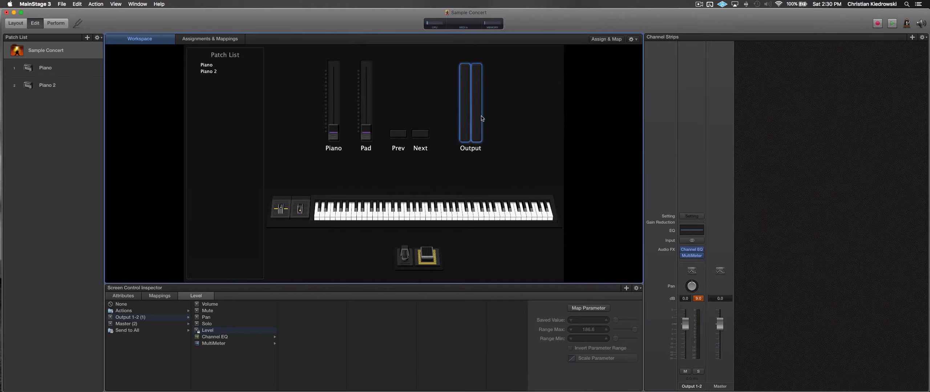
left_click(127, 317)
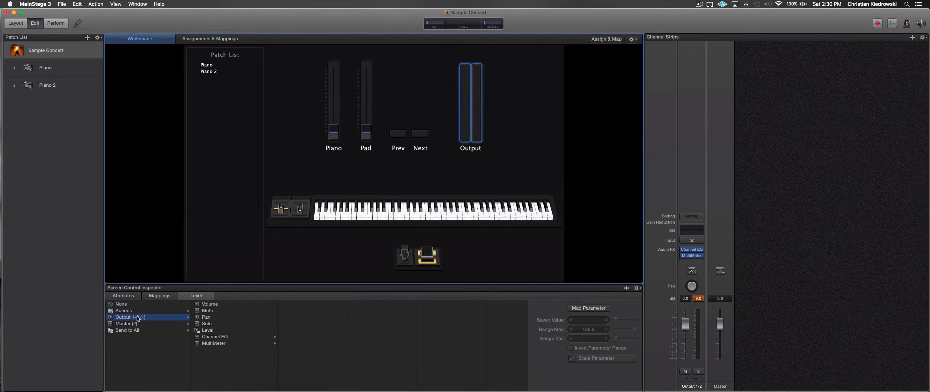
left_click(199, 331)
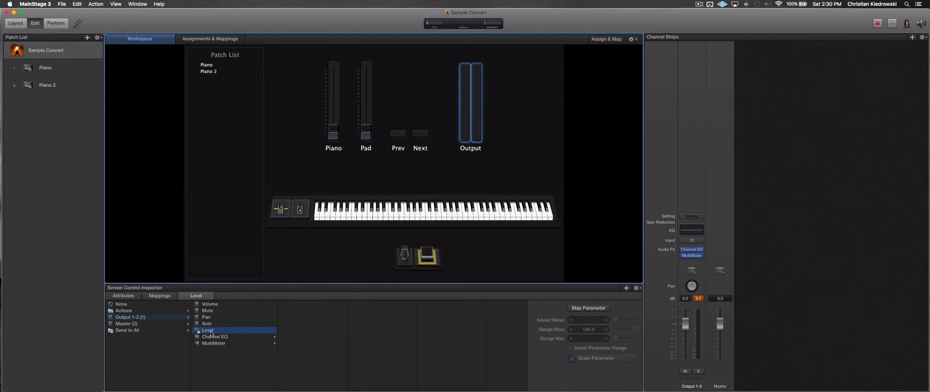
left_click(141, 324)
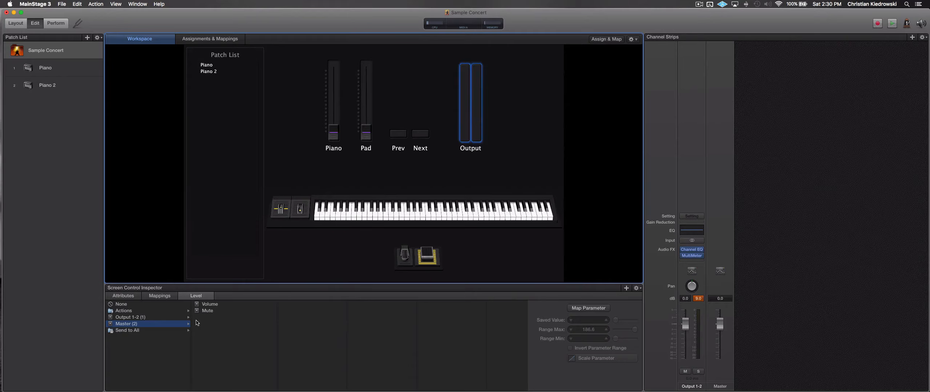
- View the Output 1-2 parameters available for the Output meter, and open the Piano patch with its SkyShimmer channel strip selected
left_click(133, 317)
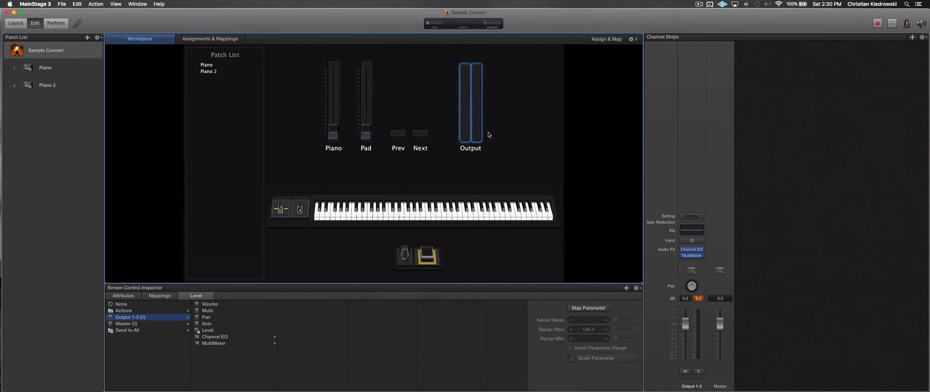
left_click(55, 67)
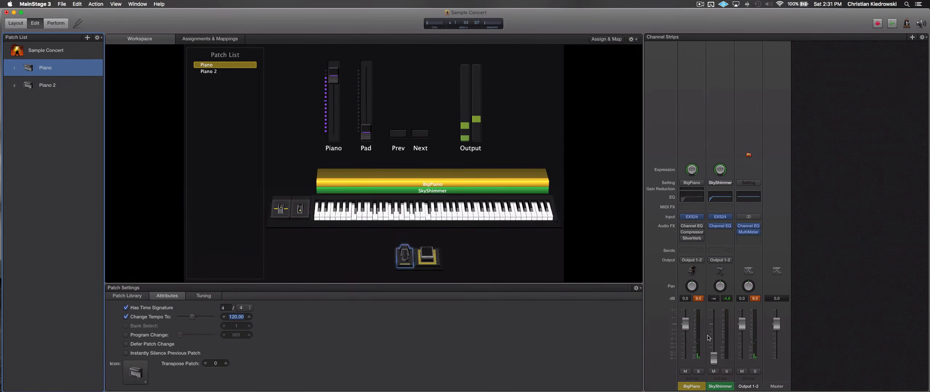
left_click(724, 128)
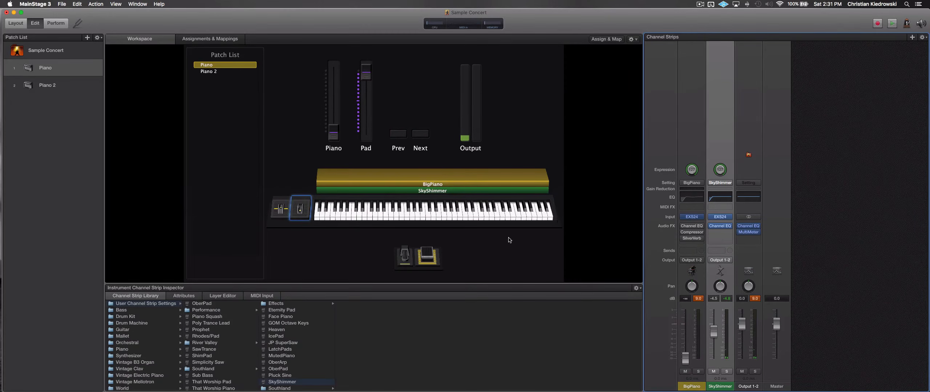
- Reload the Piano patch by switching to Piano 2 and back, and inspect the attributes of the Piano and Pad faders
left_click(69, 86)
left_click(57, 72)
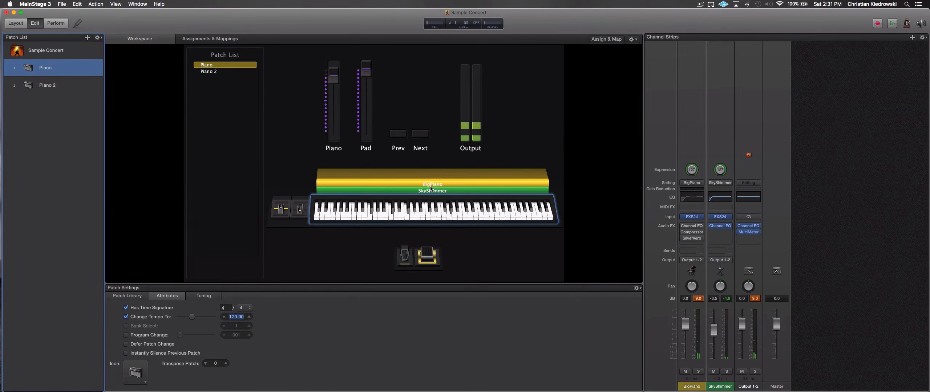
left_click(332, 83)
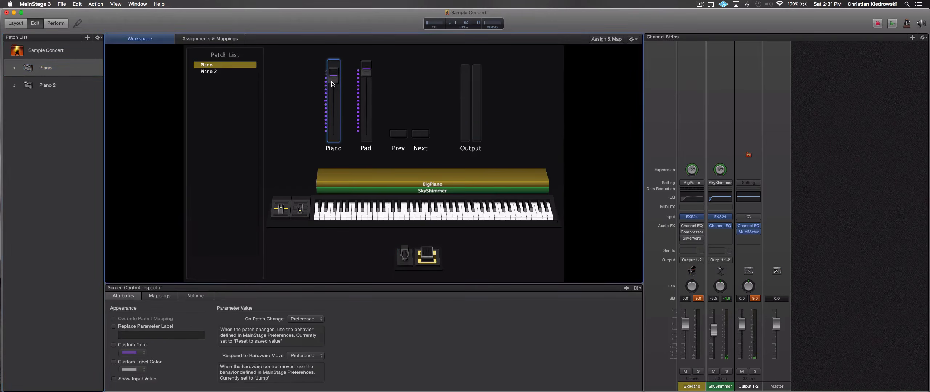
left_click(362, 80)
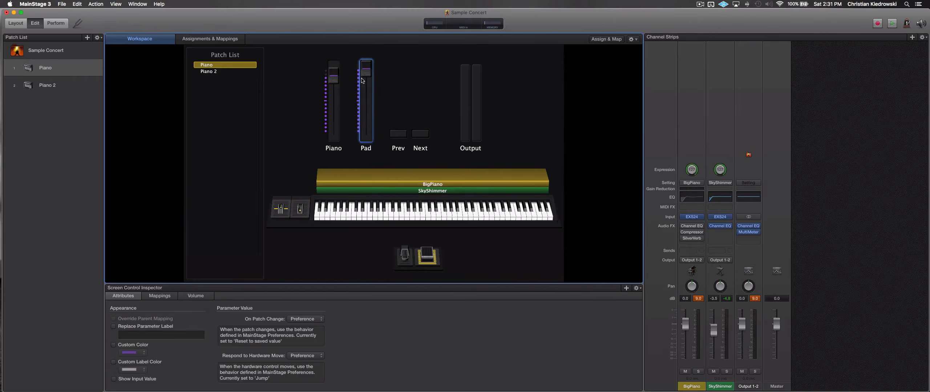
left_click(310, 99)
- Review the Piano fader's patch-level mapping to the Volume parameter of the BigPiano channel strip
left_click(327, 86)
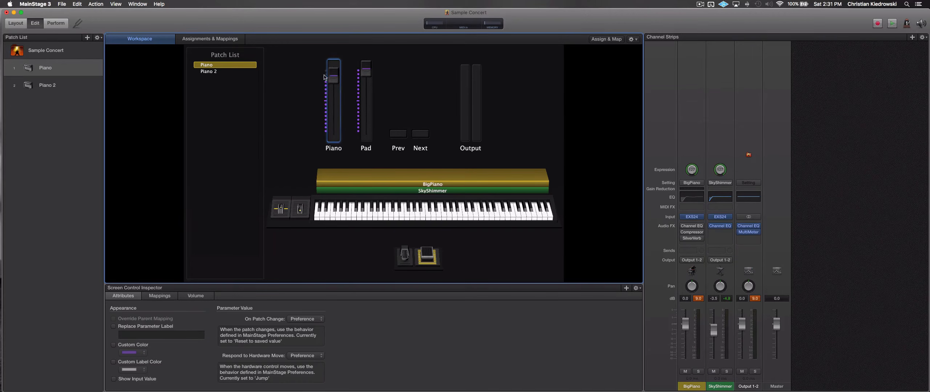
left_click(196, 296)
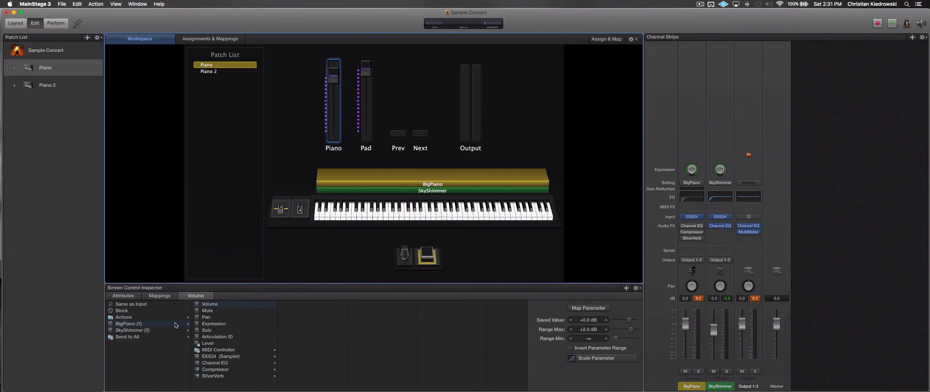
left_click(137, 327)
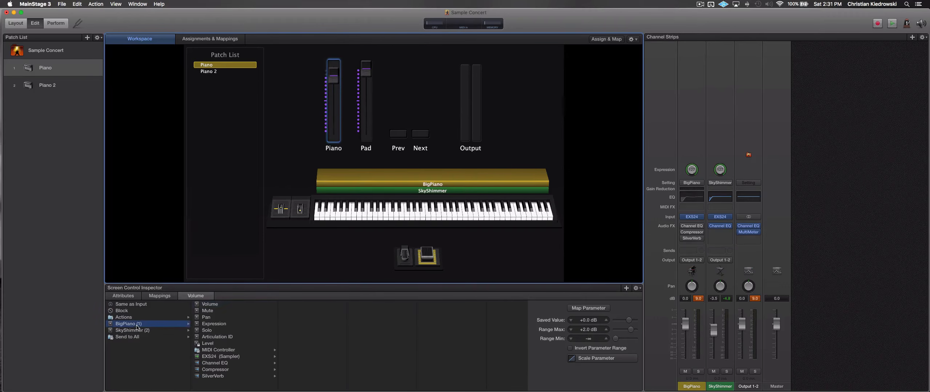
left_click(222, 304)
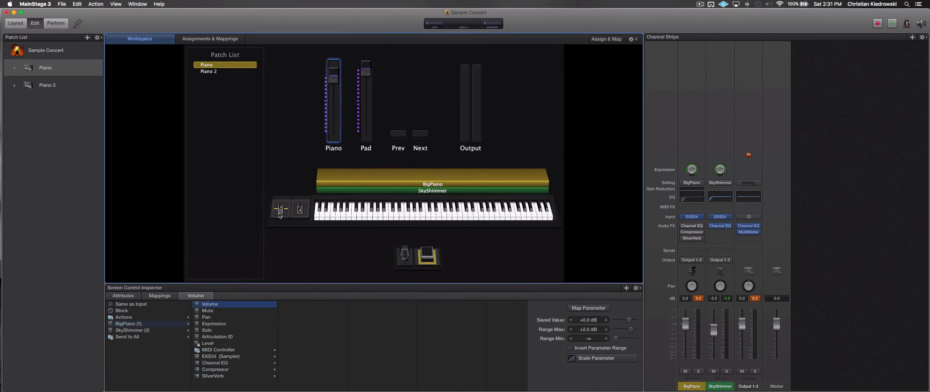
- Review the Pad fader's mapping to the SkyShimmer Volume parameter, including its saved value and range settings
left_click(367, 75)
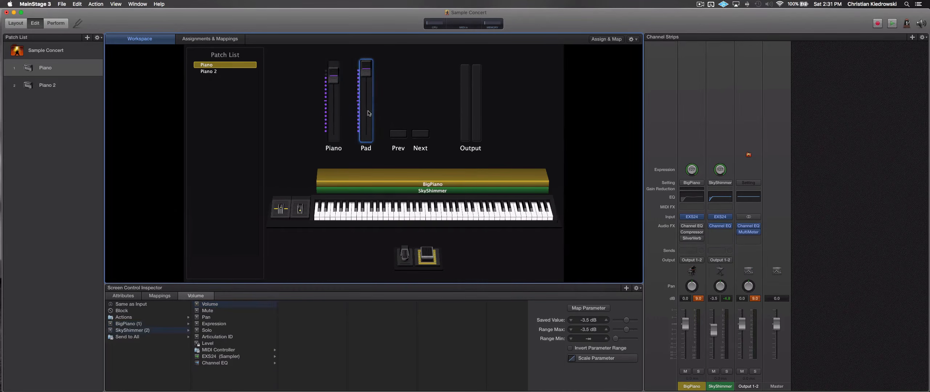
left_click(145, 331)
left_click(214, 306)
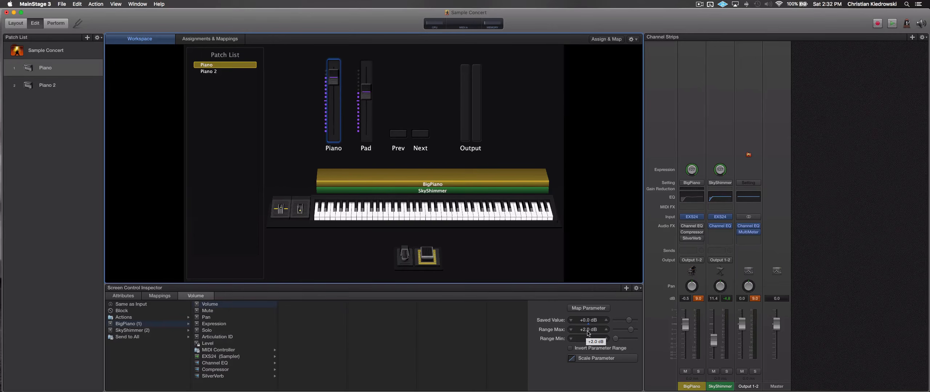
left_click(366, 87)
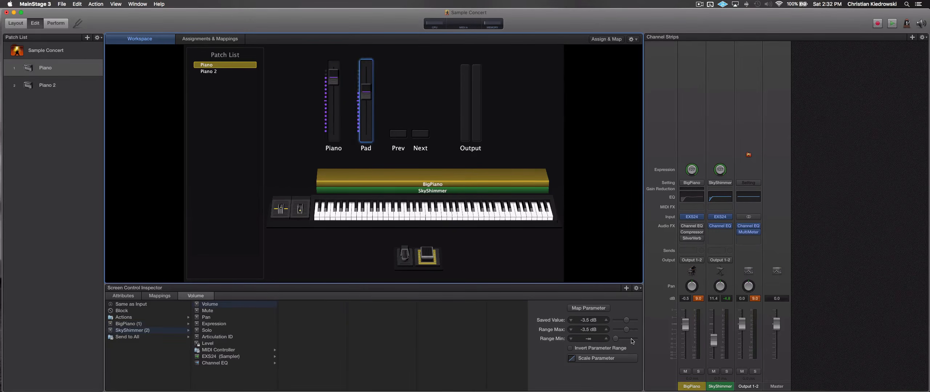